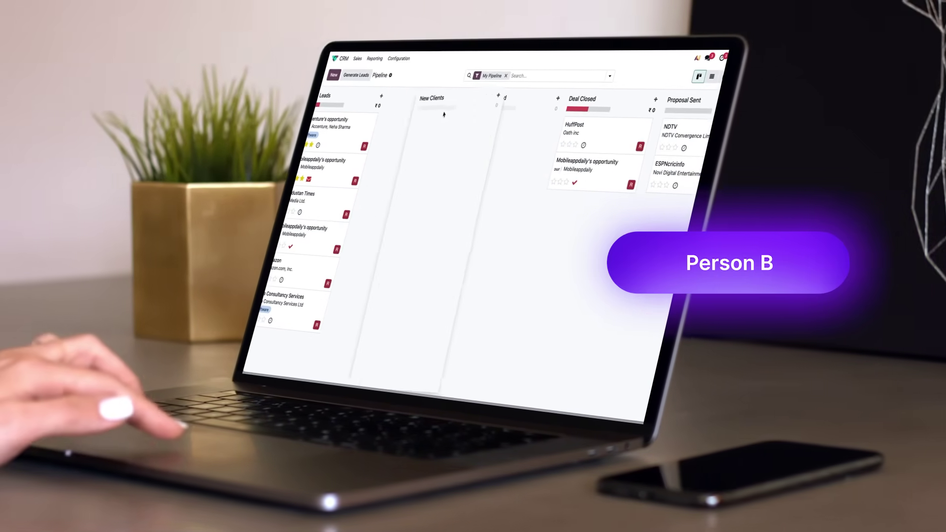
Step: Drag the New Clients stage column leftward so it sits before Demo Booked
left_click_drag(671, 101, 393, 97)
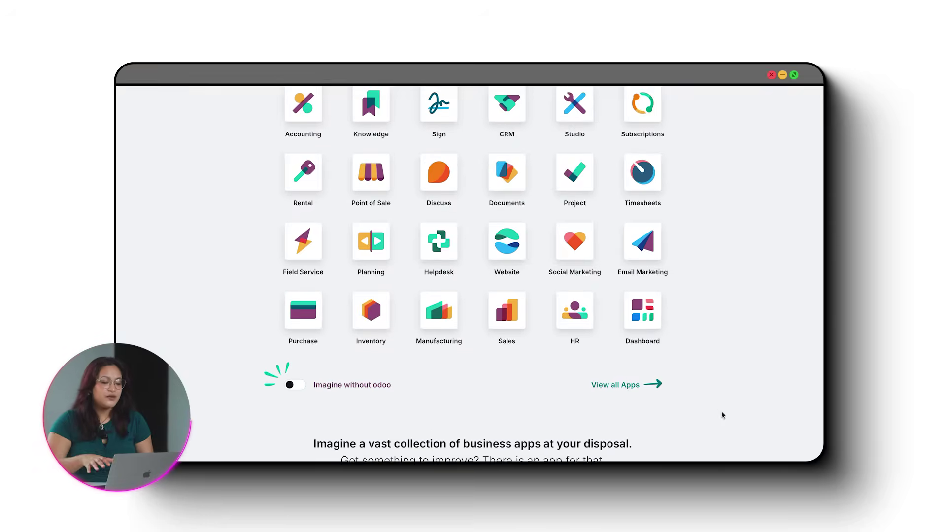
scroll(722, 414, "down", 1)
Step: Generate a lead-getting agency website in Odoo Website with a colour palette and chosen theme
left_click(638, 382)
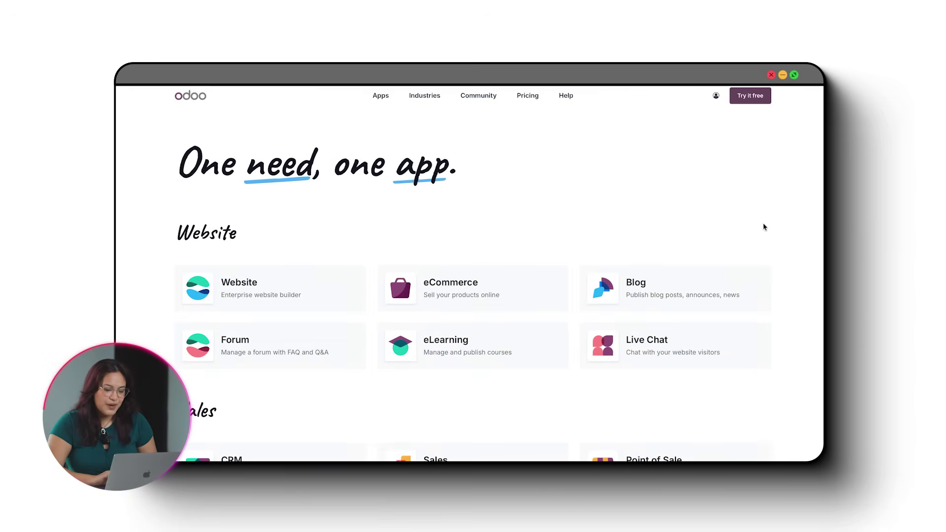
left_click(311, 300)
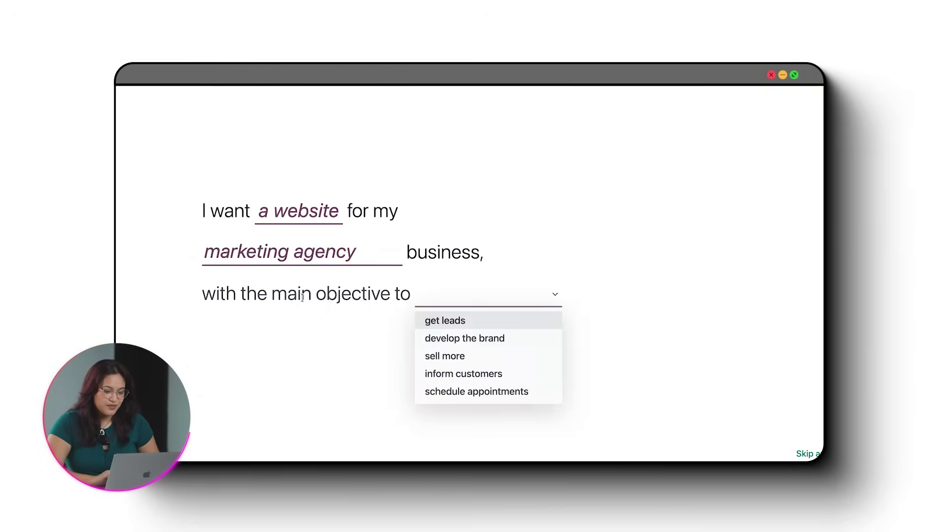
left_click(466, 323)
left_click(426, 254)
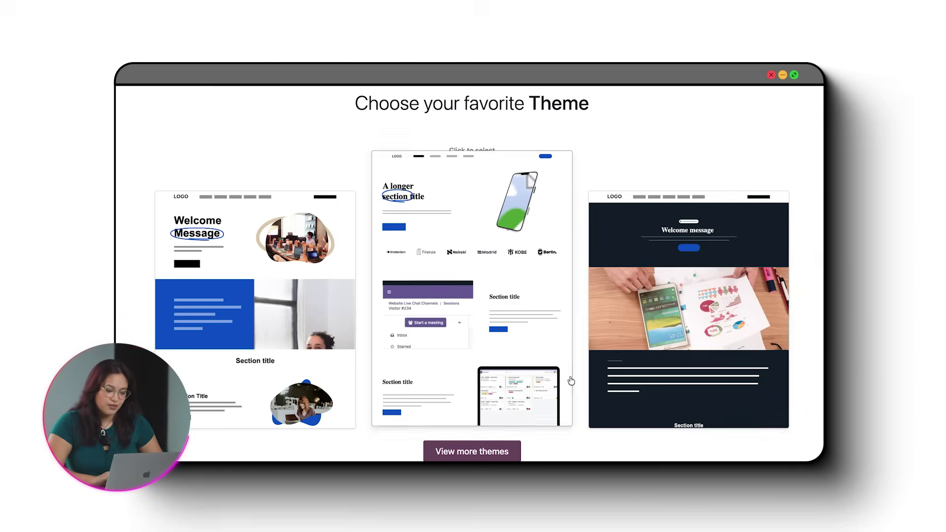
left_click(569, 380)
scroll(679, 305, "down", 5)
scroll(679, 305, "down", 1)
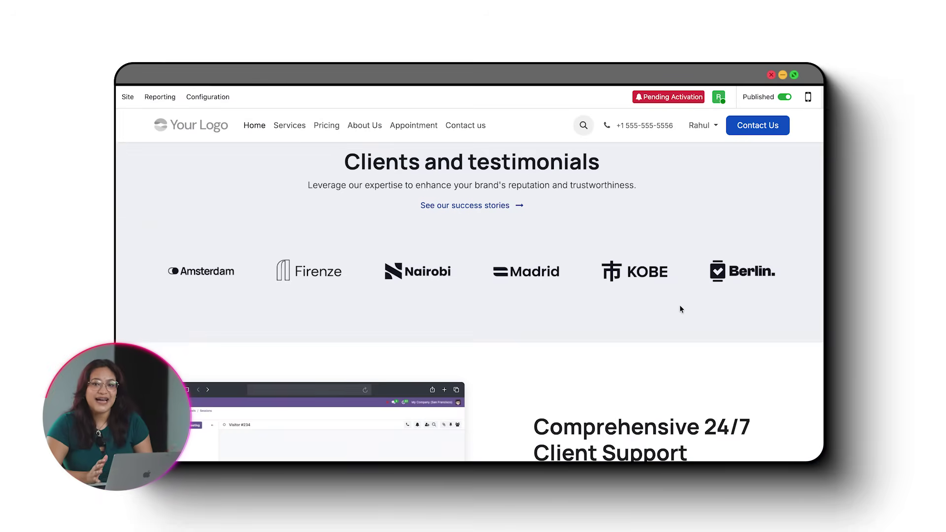
scroll(679, 305, "down", 3)
scroll(680, 306, "down", 3)
scroll(679, 306, "down", 2)
scroll(680, 306, "down", 3)
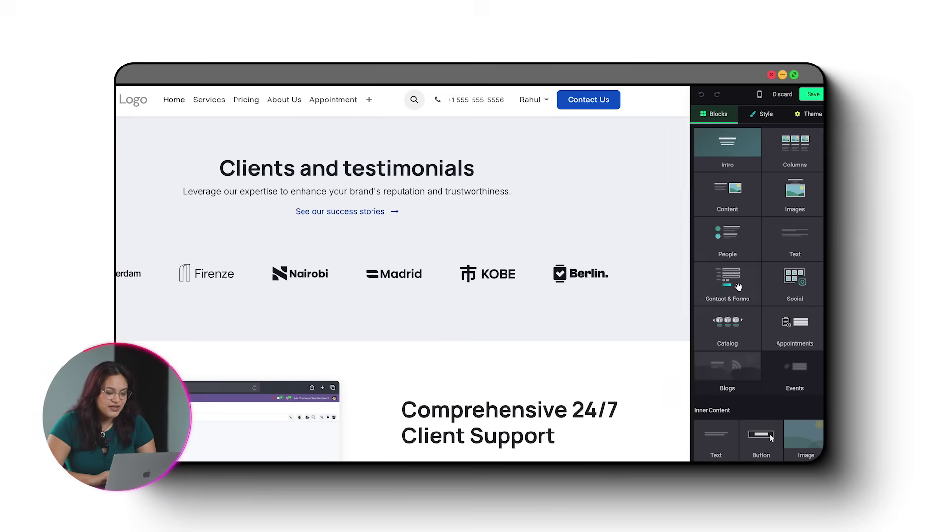
Step: Add a contact form section to the new website page
mouse_move(738, 287)
left_mouse_down()
mouse_move(485, 321)
mouse_move(455, 339)
left_mouse_up()
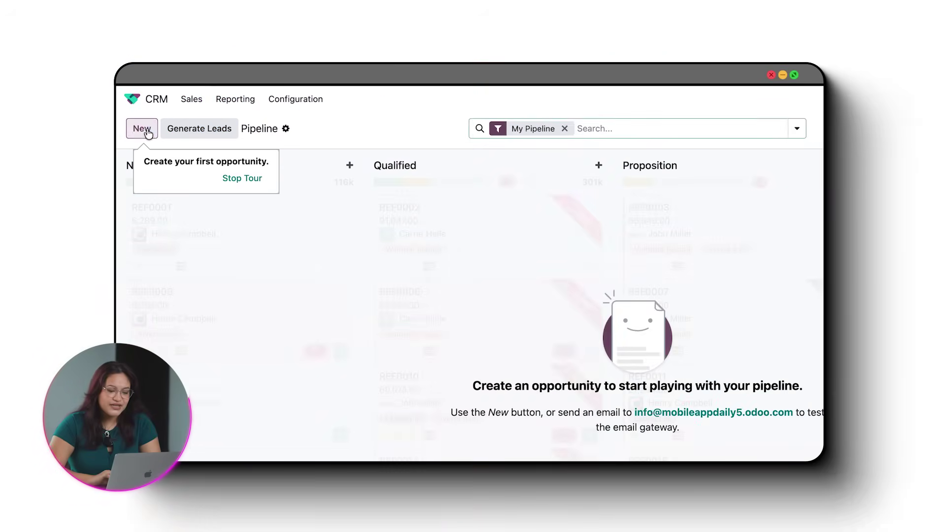
Step: Create a New-stage opportunity for the Marketing Services company with ₹2,000 expected revenue
left_click(145, 130)
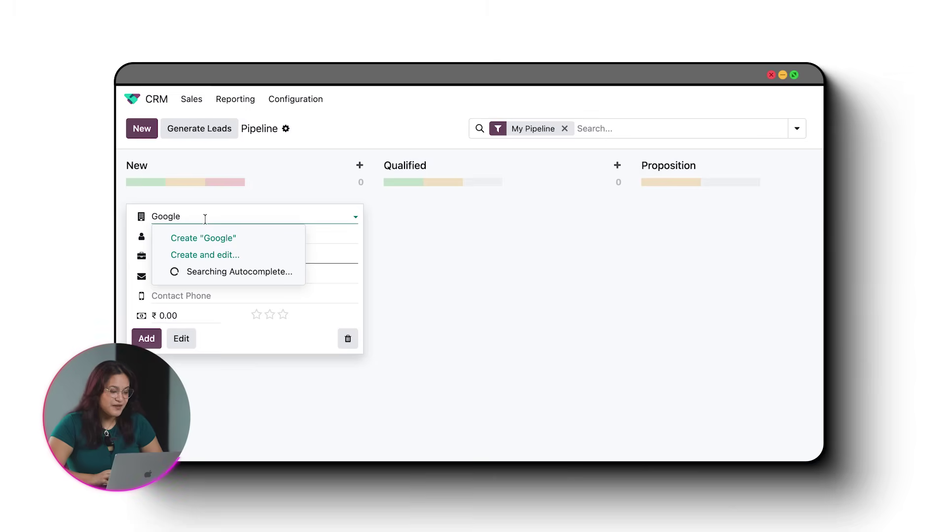
left_click(230, 273)
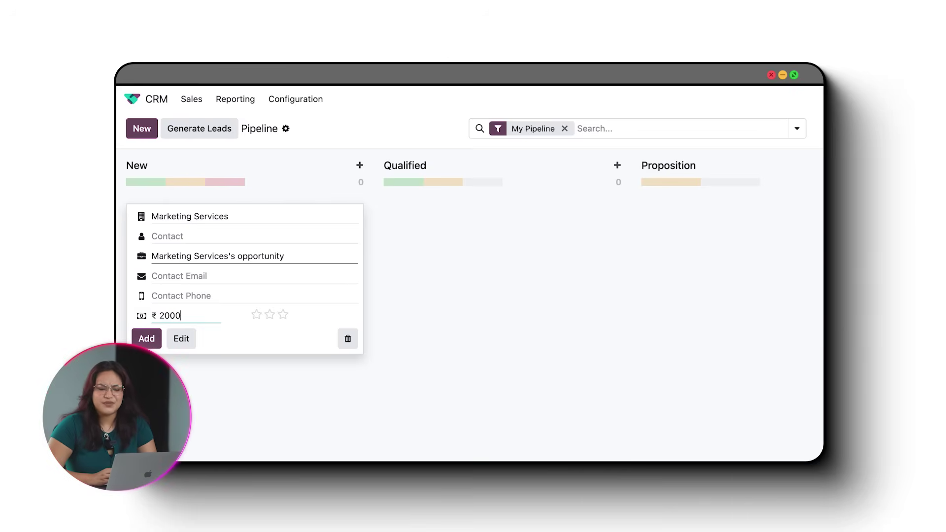
left_click(181, 338)
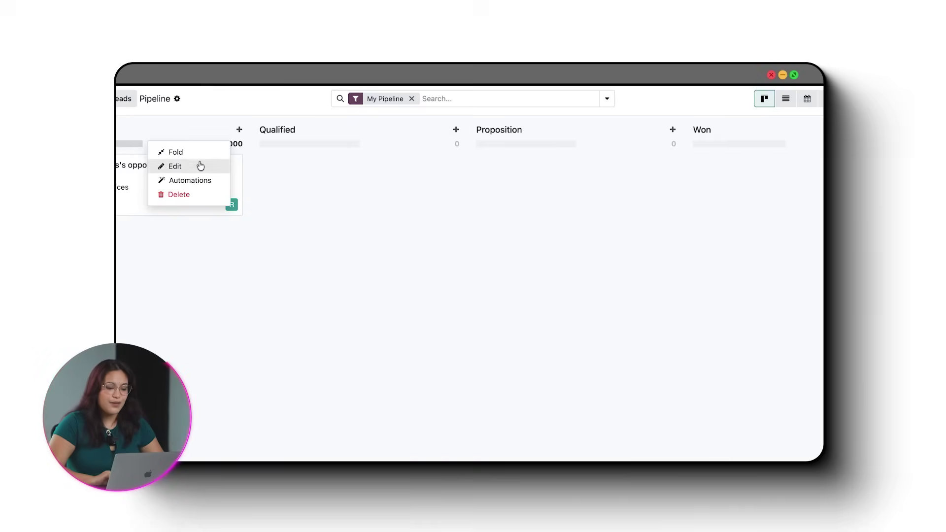
Step: Rename a stage to Deal Closed and add a New Clients stage to the pipeline
left_click(199, 166)
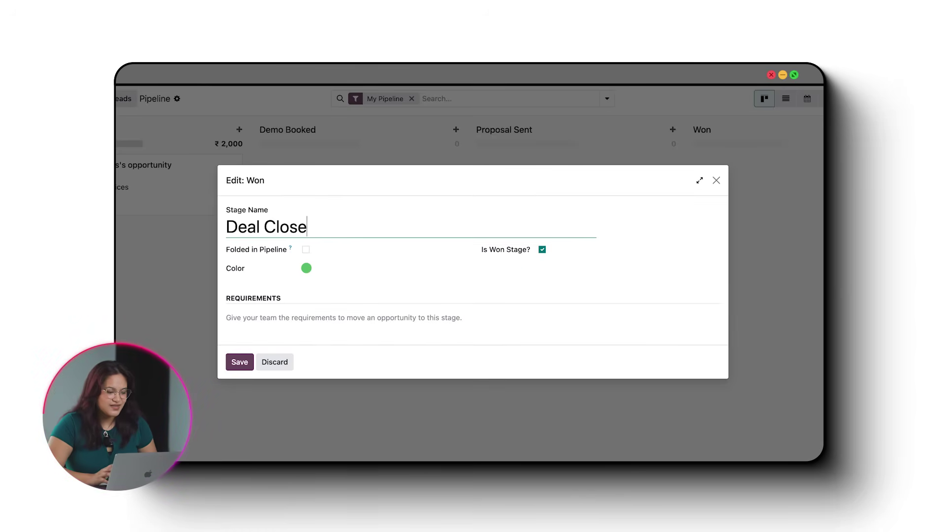
type("d")
key("Return")
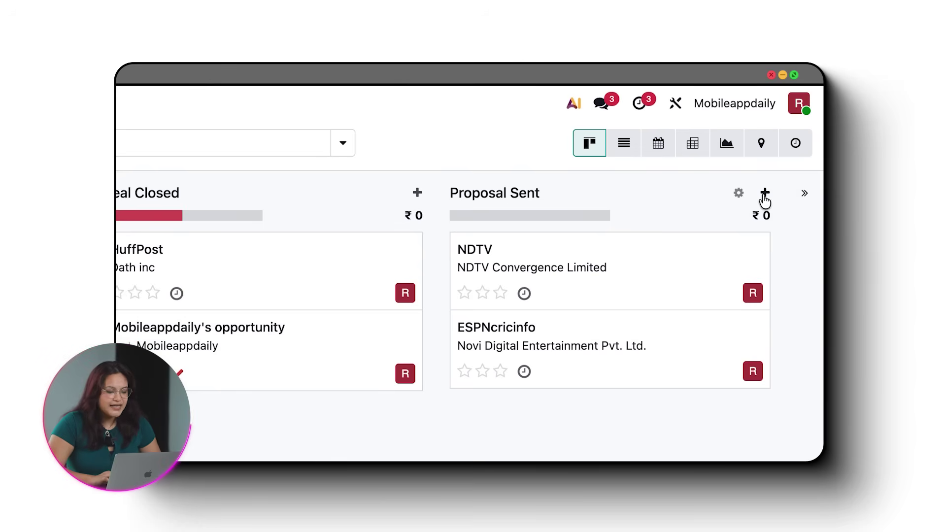
left_click(803, 196)
type("New Clients")
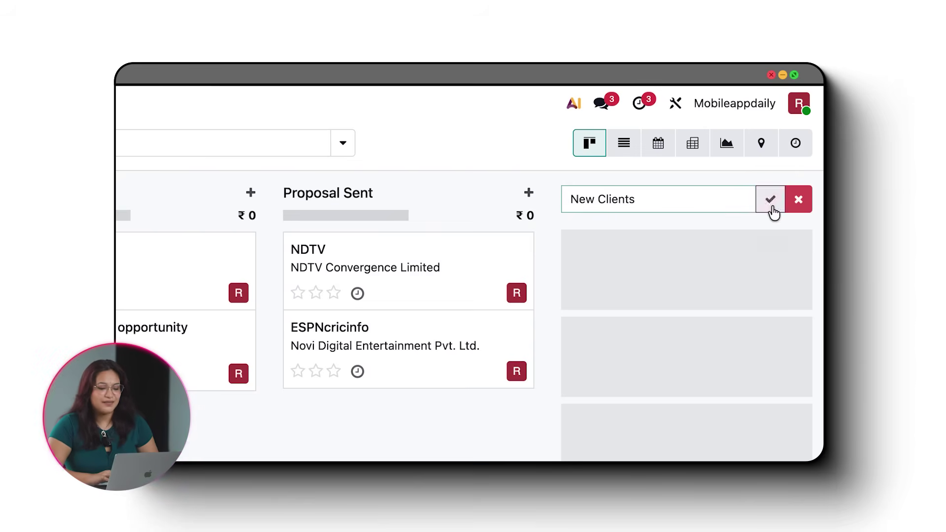
left_click(771, 201)
Step: Move Accenture's opportunity through New Clients, Deal Closed, Demo Booked and into Proposal Sent
mouse_move(402, 255)
left_mouse_down()
mouse_move(427, 243)
mouse_move(543, 254)
mouse_move(645, 236)
left_mouse_up()
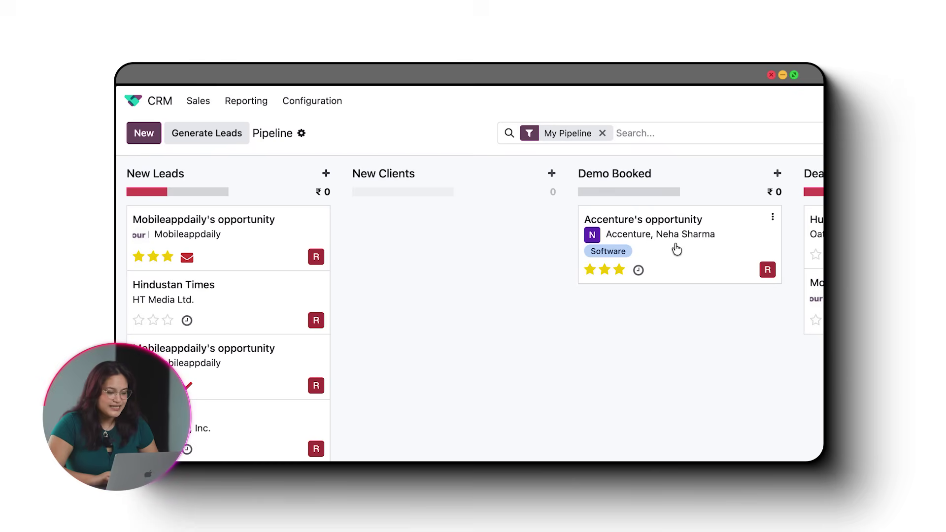
left_click_drag(522, 184, 610, 186)
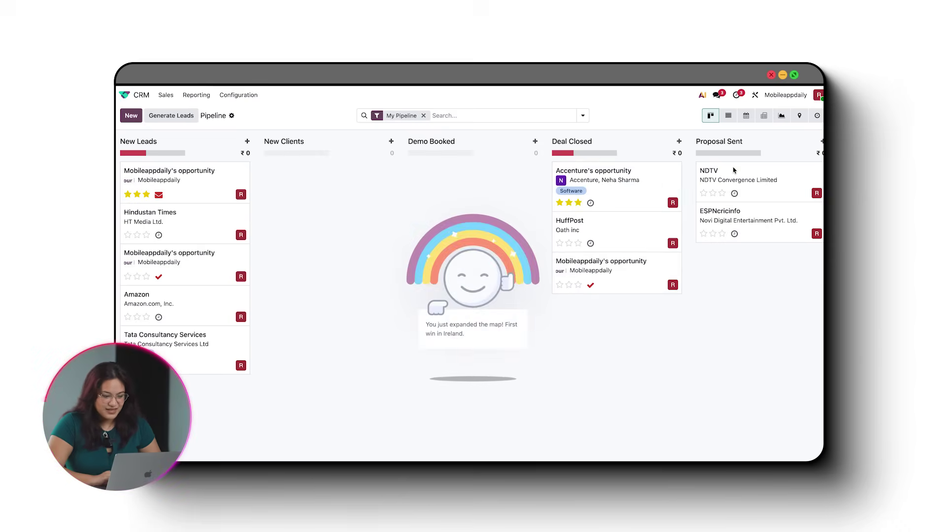
mouse_move(252, 268)
left_mouse_down()
mouse_move(492, 249)
mouse_move(501, 262)
left_mouse_up()
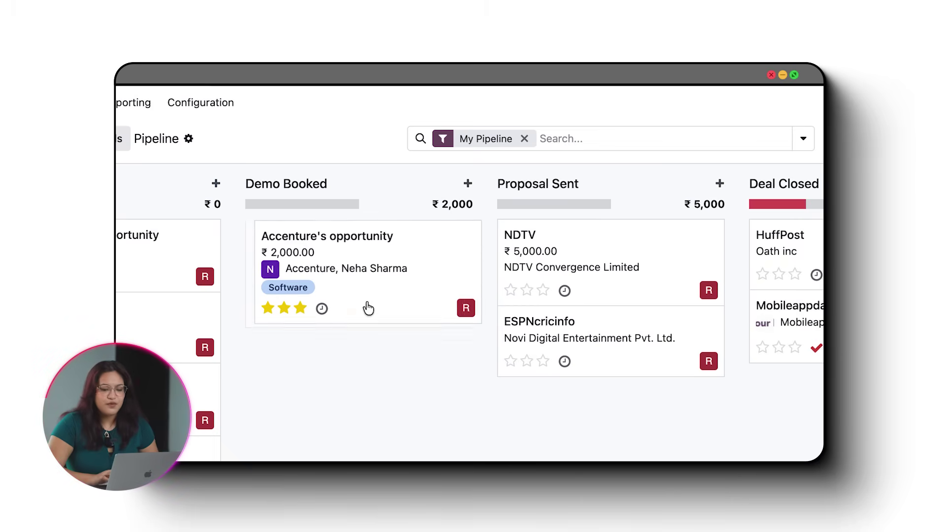
left_click_drag(358, 308, 585, 293)
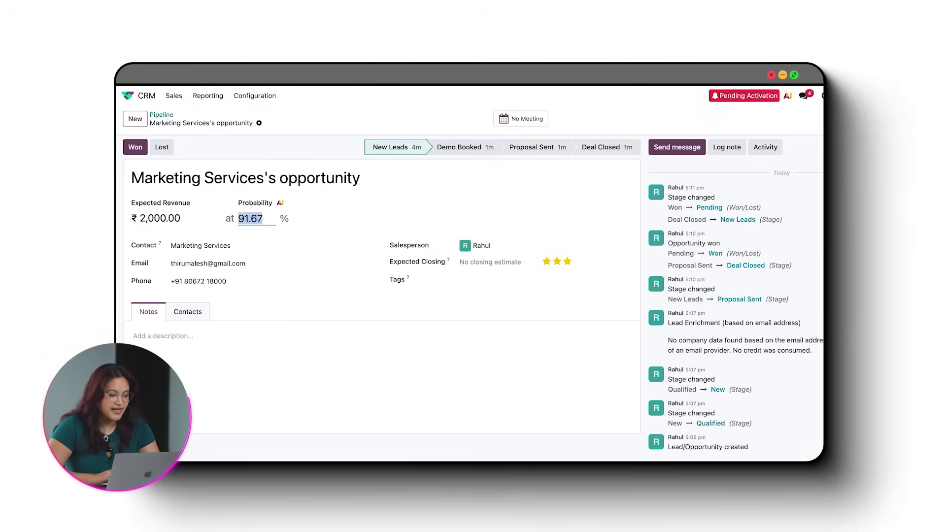
type("8")
Step: Set probability, a 14 Oct expected closing and Marketing and App Development tags on the opportunity
left_click(490, 261)
left_click(490, 357)
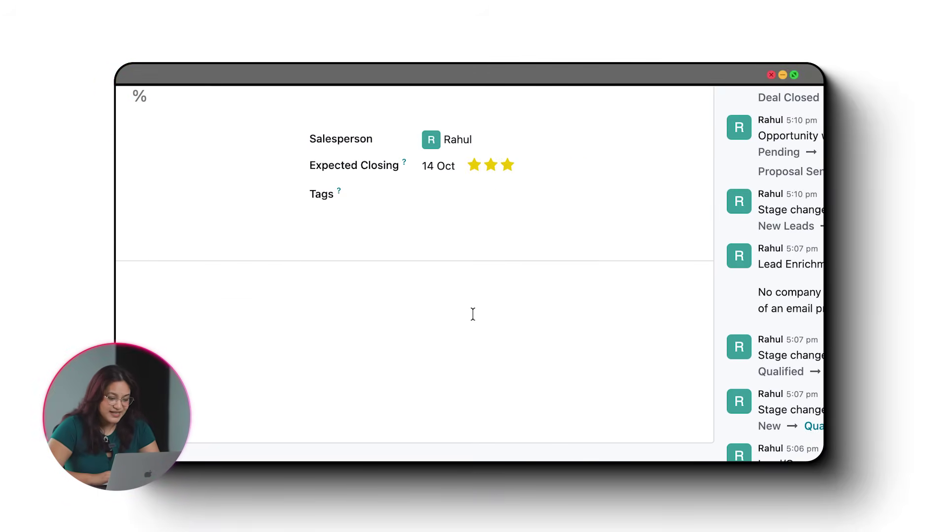
left_click(494, 280)
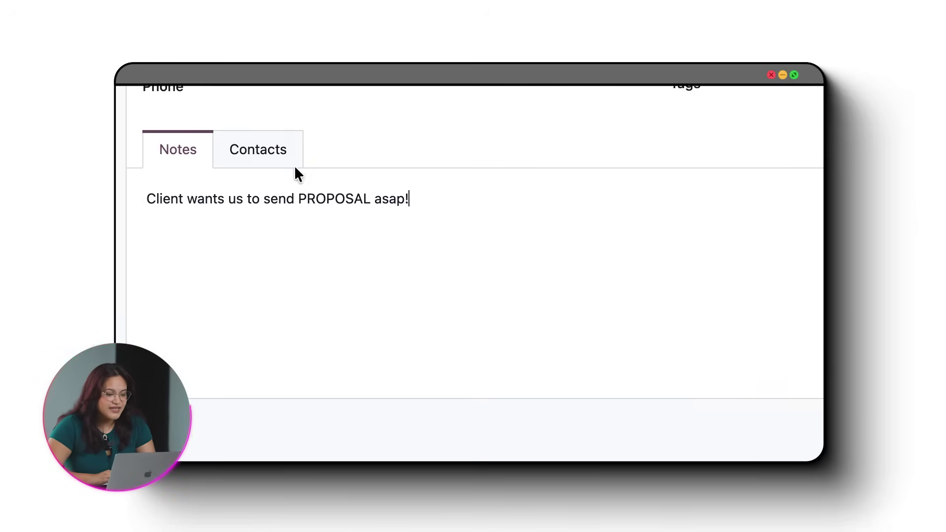
left_click(256, 151)
scroll(458, 278, "down", 3)
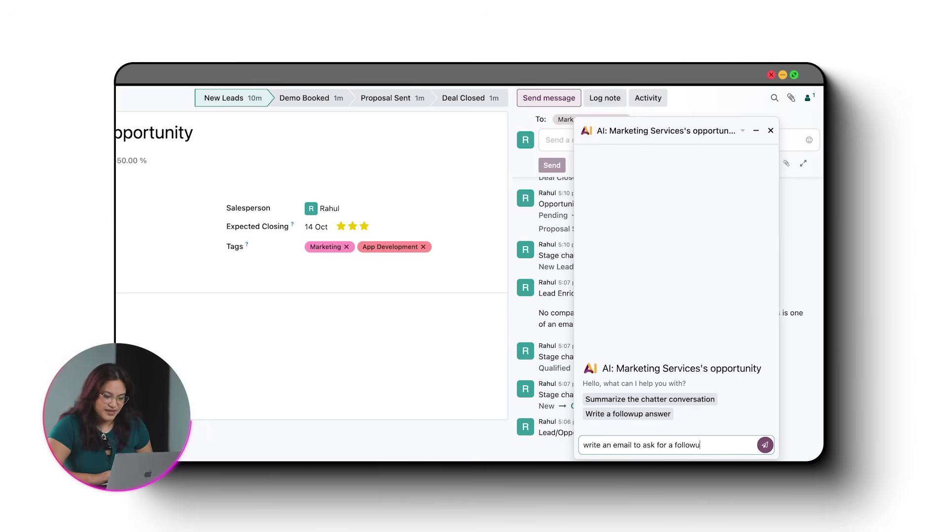
Step: Have the AI draft a follow-up email and log it as a note on the opportunity
key("Return")
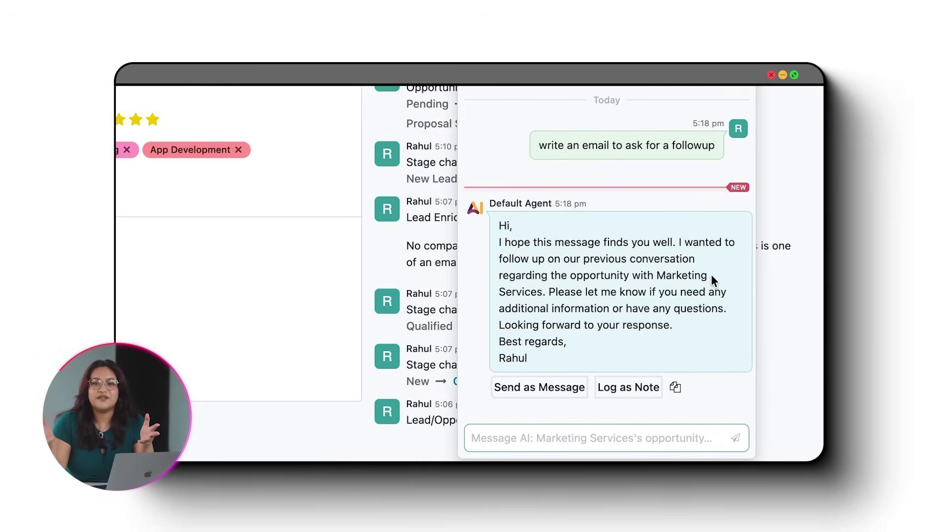
left_click(630, 391)
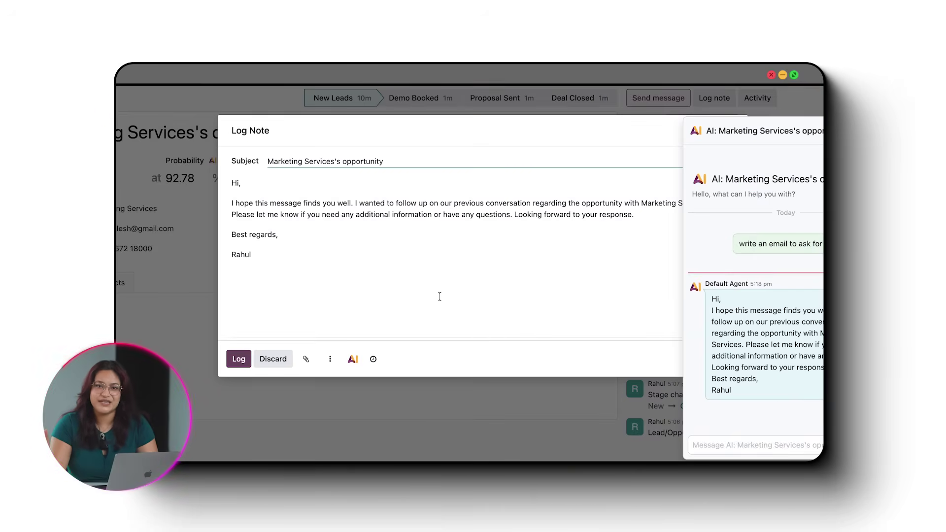
Step: Schedule a To-Do activity with a due date for the opportunity
left_click(809, 94)
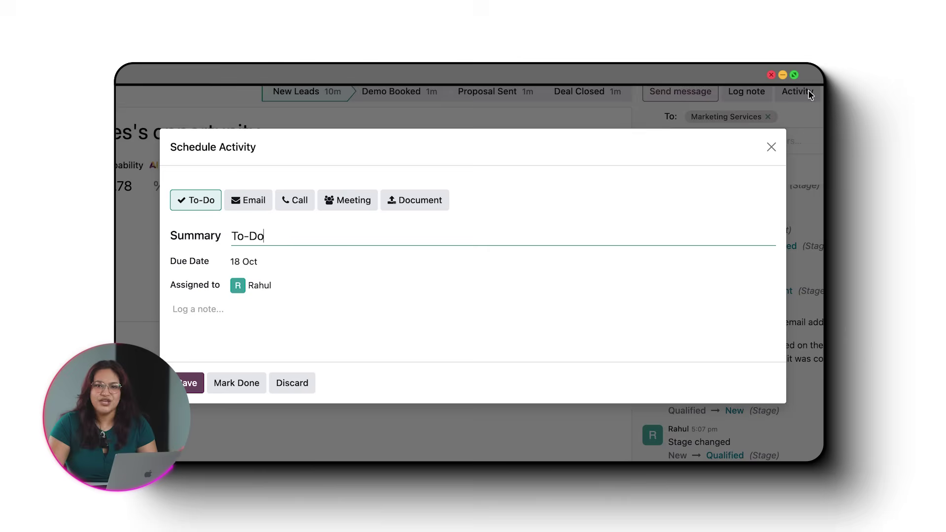
left_click(263, 266)
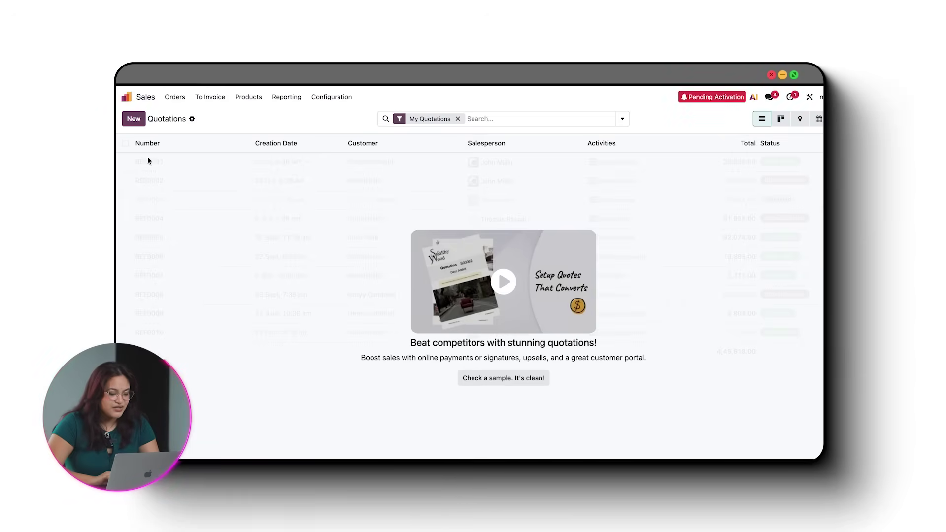
Step: Create the ₹5,000 social media management quotation S00001 and view the signed order's PDF
left_click(131, 123)
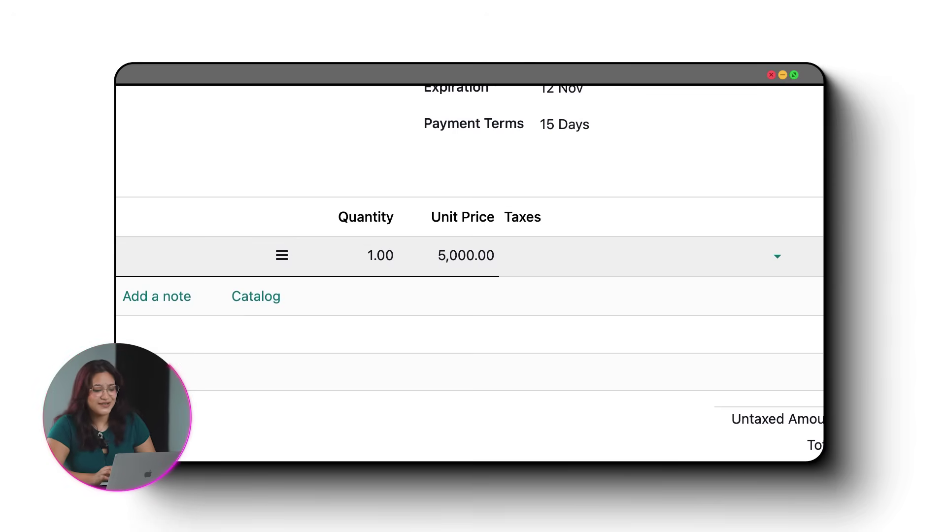
left_click(199, 238)
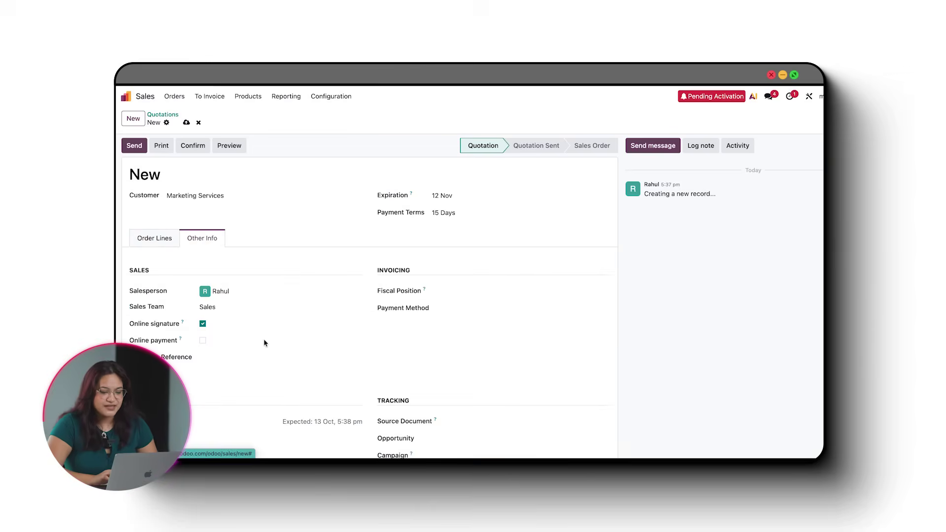
scroll(264, 342, "down", 2)
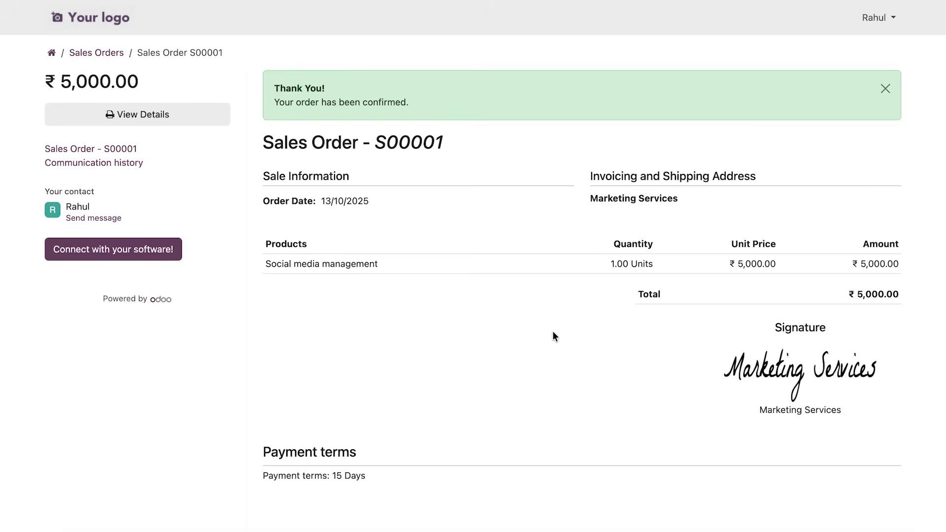
scroll(552, 336, "down", 1)
scroll(552, 337, "down", 2)
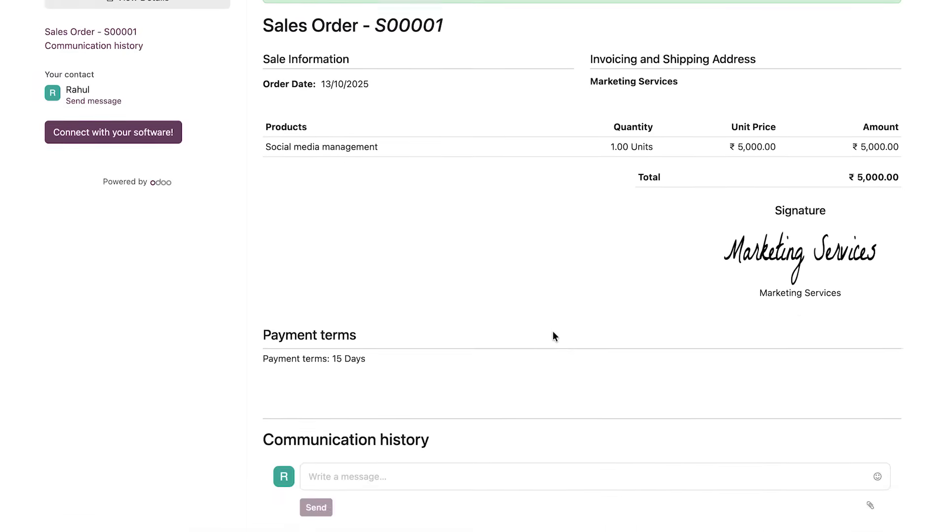
scroll(552, 337, "down", 3)
left_click(389, 379)
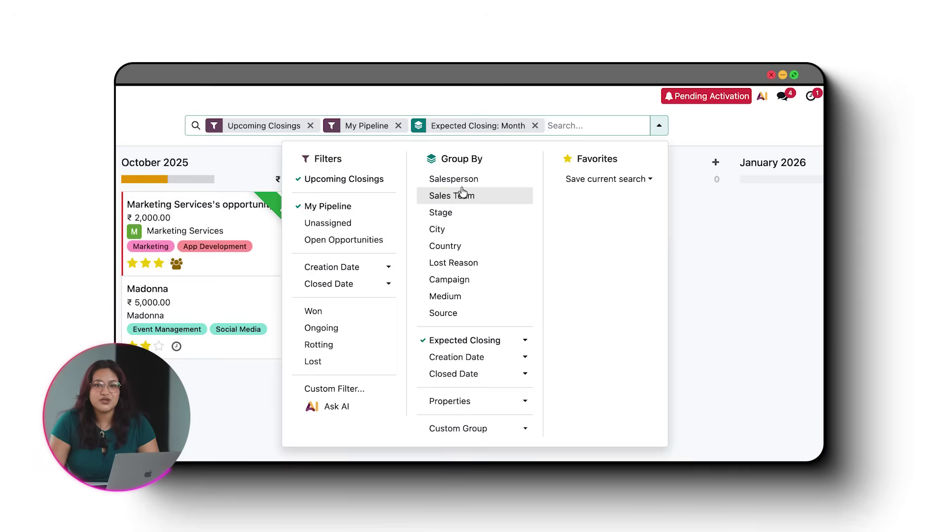
Step: Group the pipeline closings by sales team as well
left_click(464, 195)
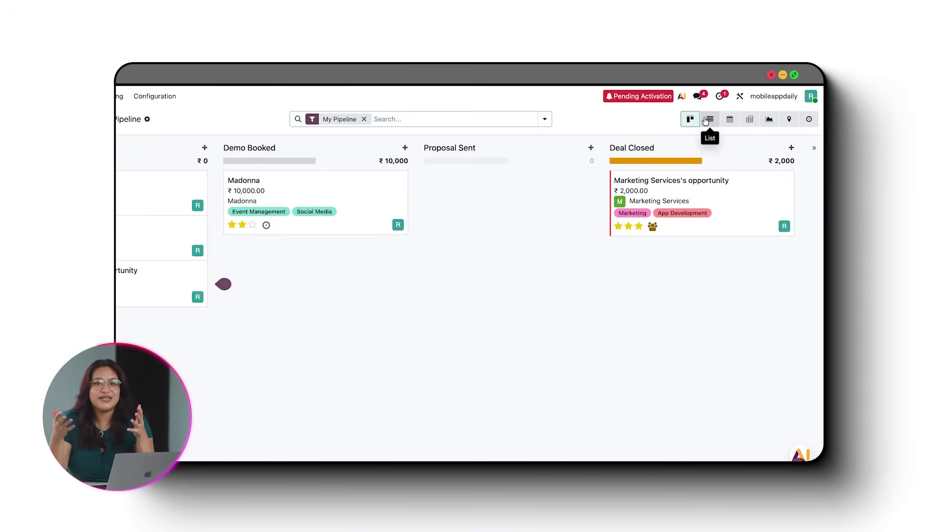
Step: View opportunities as calendar and graph, then check the Marketing Services company's sales and purchase details
left_click(707, 121)
left_click(769, 120)
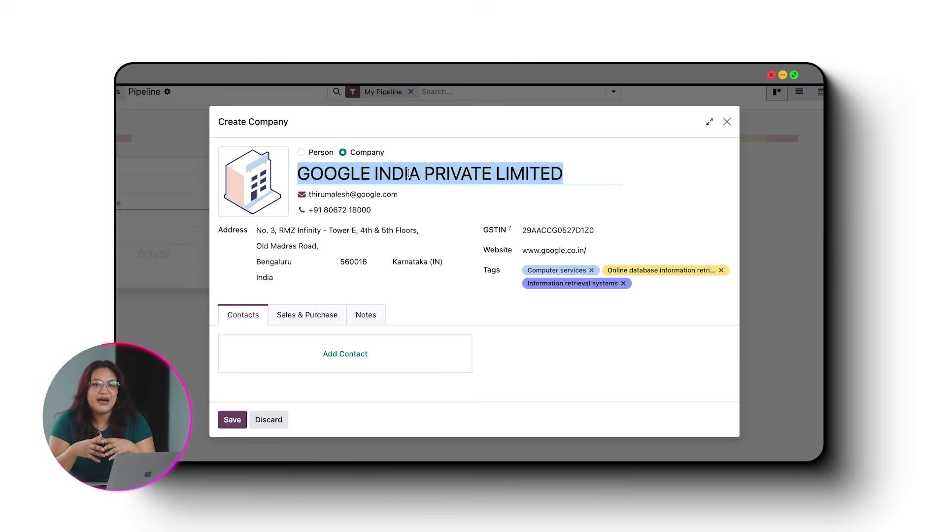
type("Marketing Services")
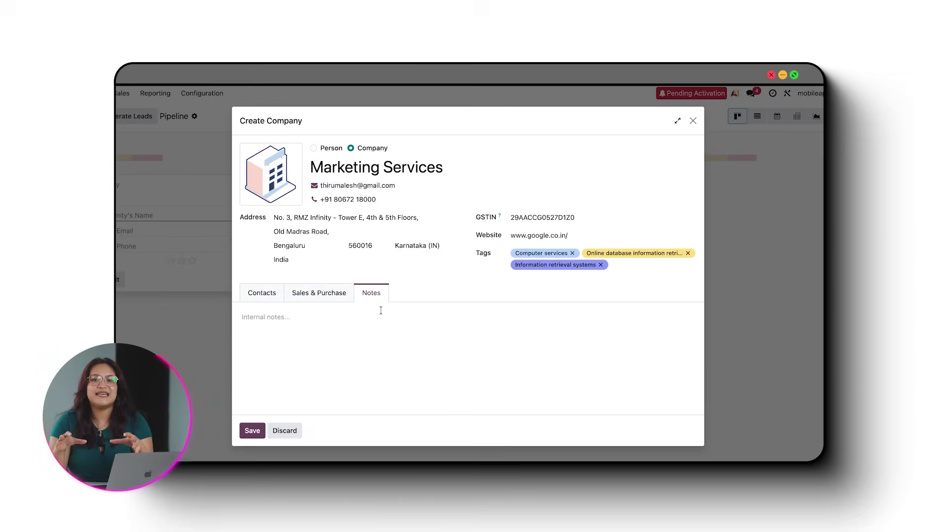
left_click(325, 295)
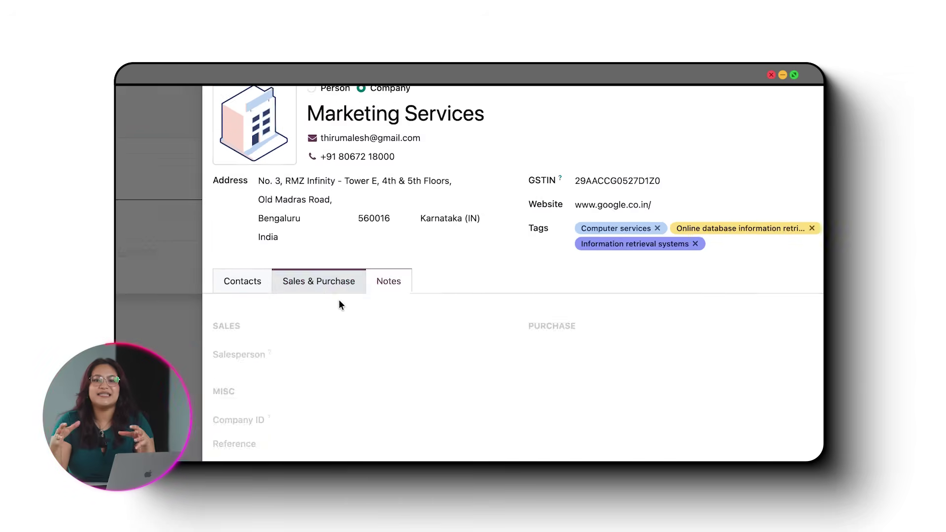